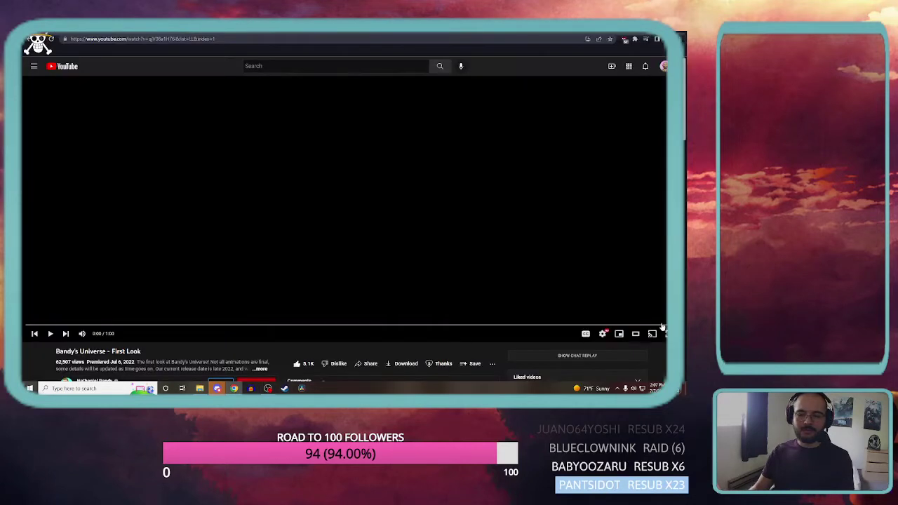
Make the Bandy's Universe – First Look trailer fill the screen from 0:00
double_click(630, 282)
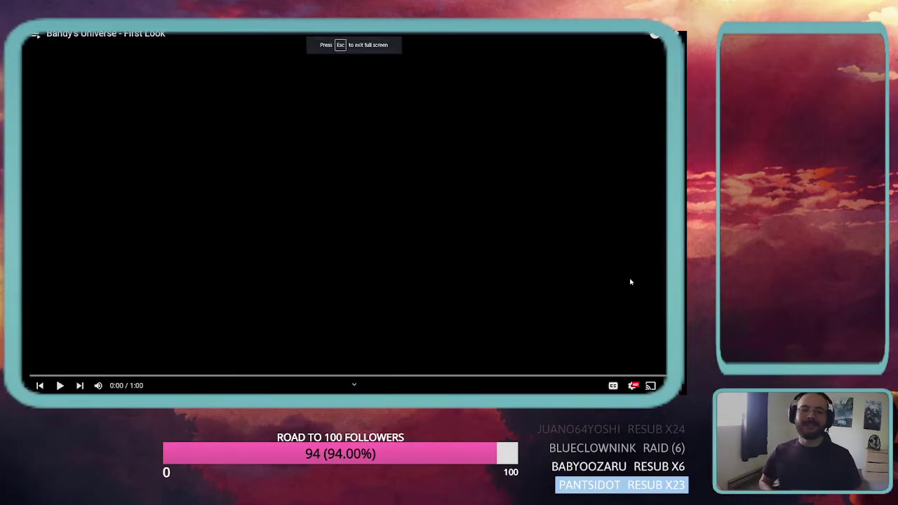